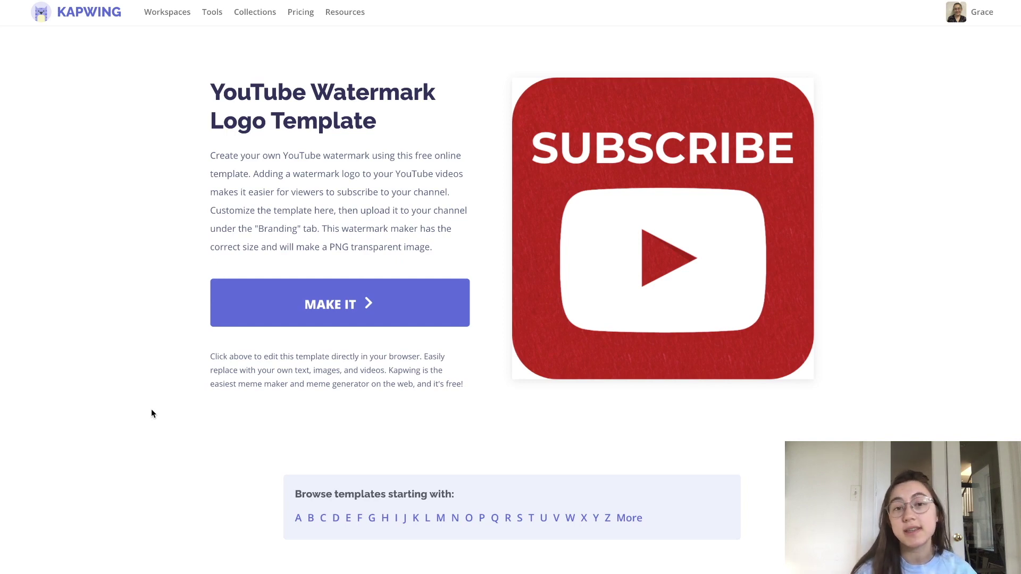
# - Open the YouTube Watermark Logo Template in the Kapwing Studio editor
pyautogui.click(337, 304)
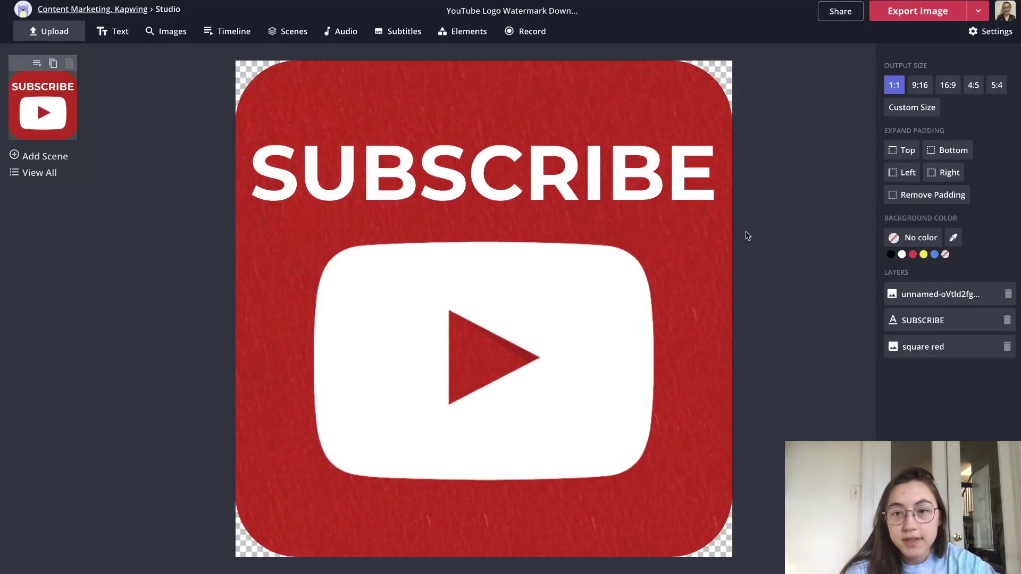
# - Inspect the SUBSCRIBE text and YouTube logo layers, then export the unchanged design as an image
pyautogui.click(587, 189)
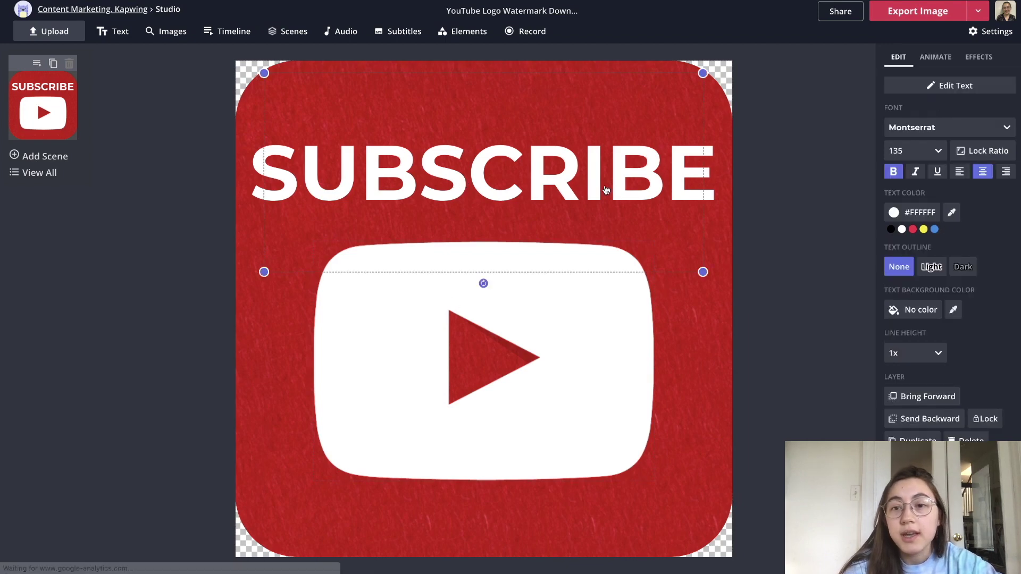
pyautogui.doubleClick(501, 171)
pyautogui.click(773, 187)
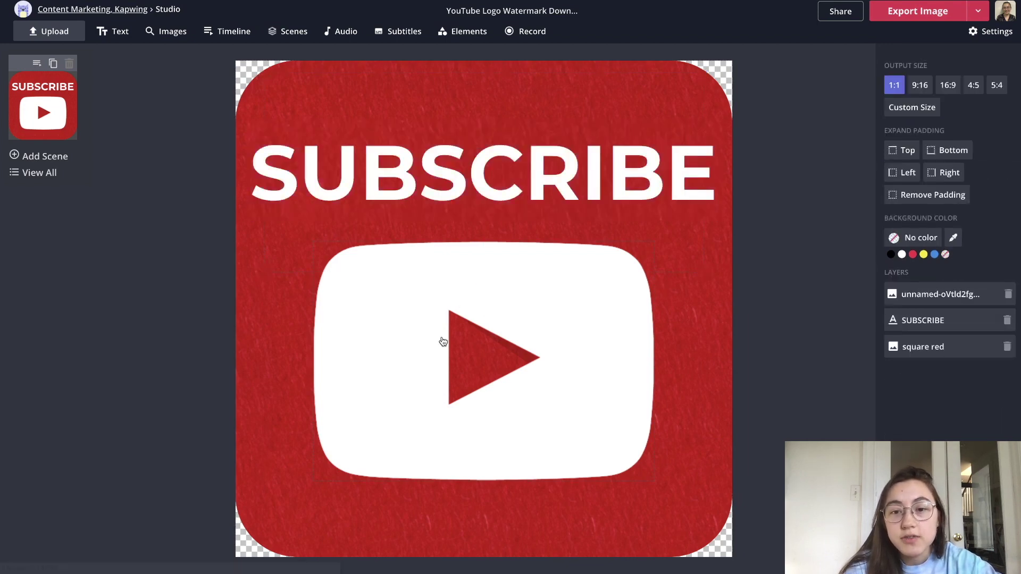
pyautogui.click(443, 341)
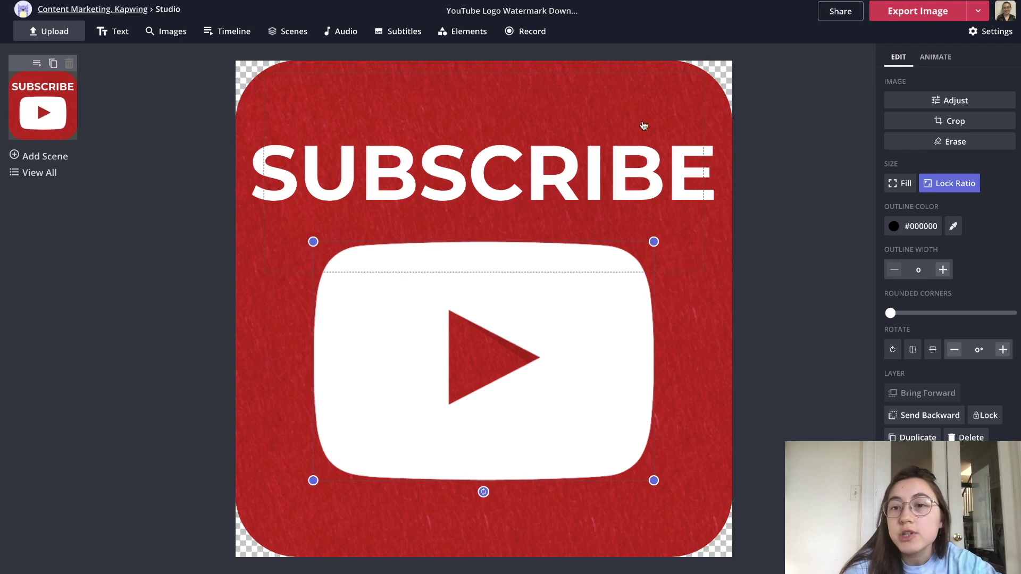
pyautogui.click(796, 111)
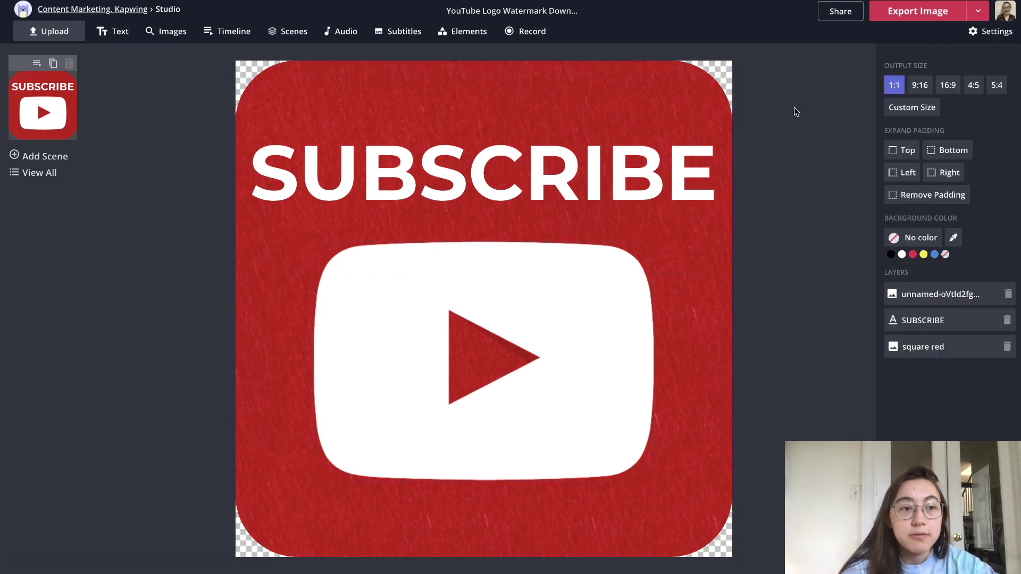
pyautogui.click(907, 12)
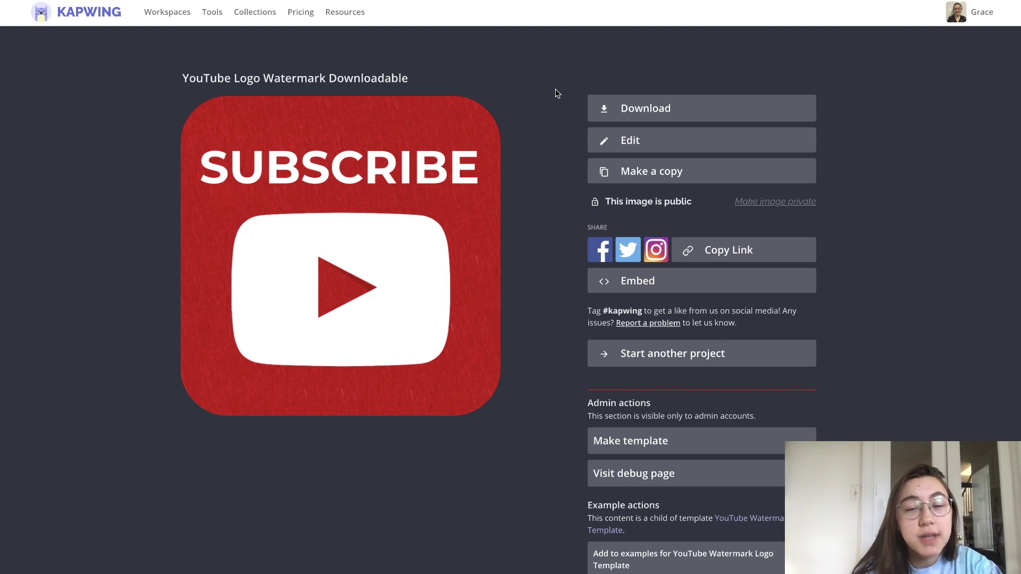
# - Download the exported SUBSCRIBE logo as a PNG and switch to the YouTube tab
pyautogui.click(696, 110)
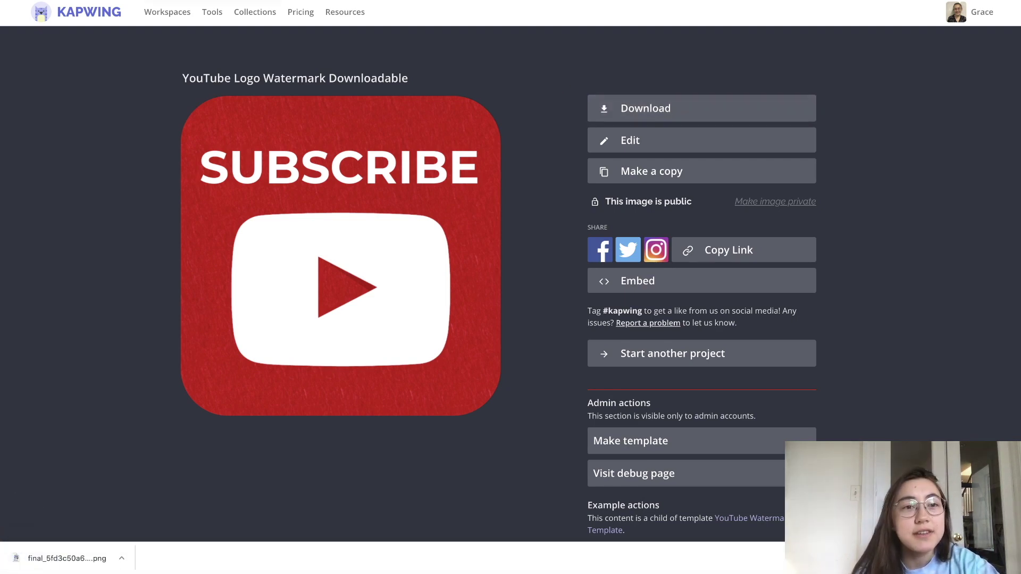
pyautogui.hotkey('ctrl', 'Tab')
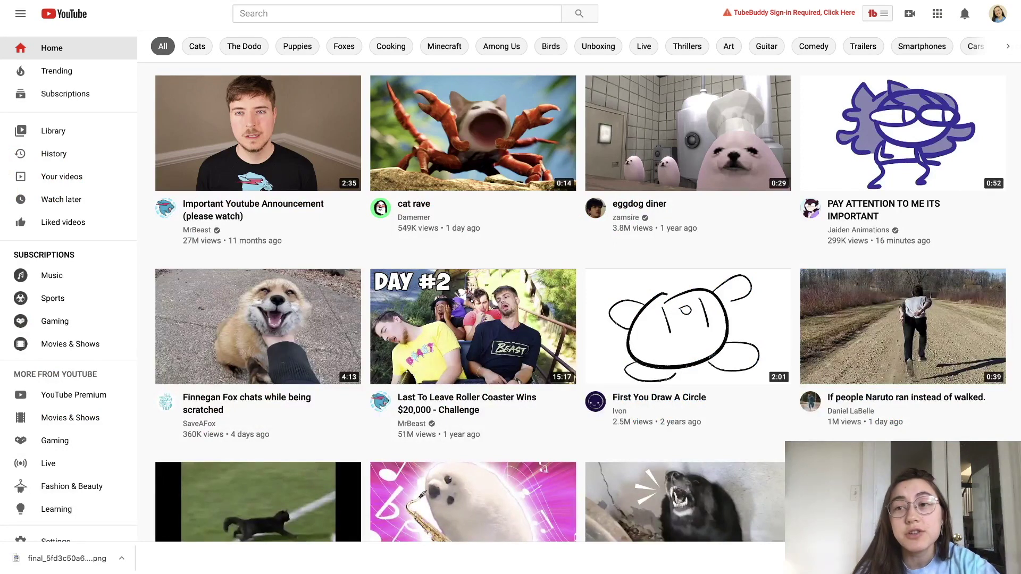
# - Go to Your channel from the avatar menu and open its Customize Channel page
pyautogui.click(997, 18)
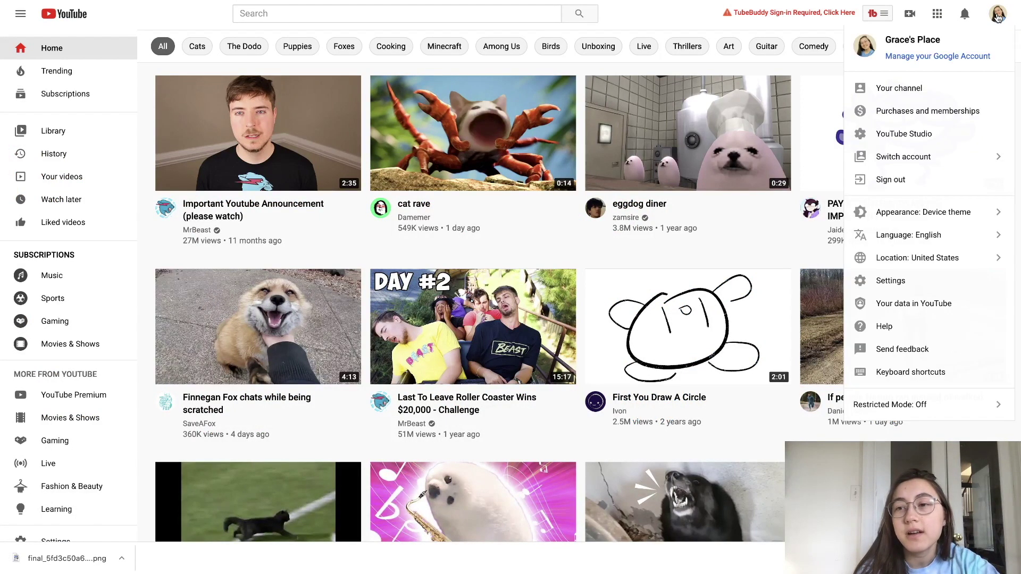
pyautogui.click(932, 88)
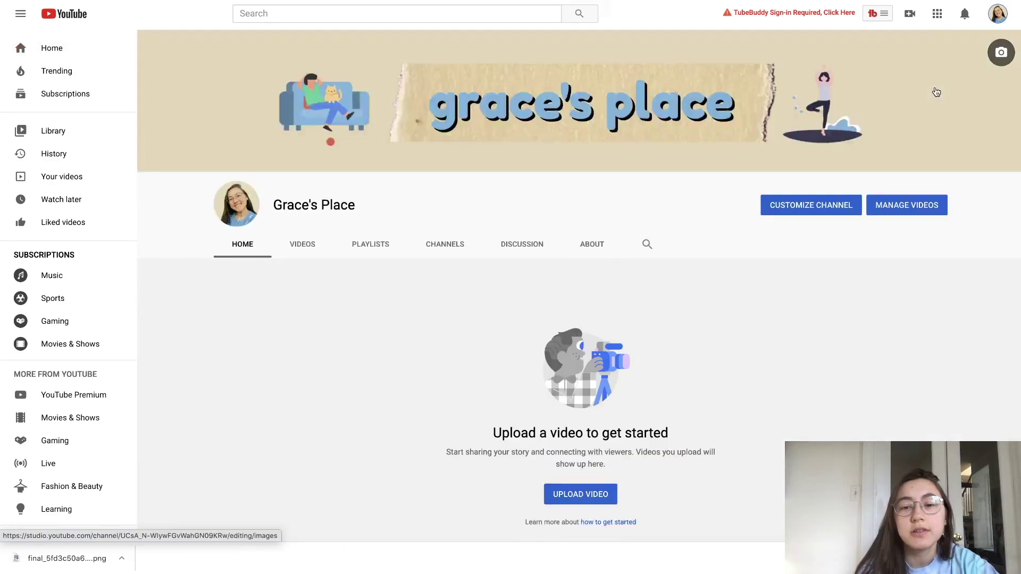
pyautogui.click(812, 213)
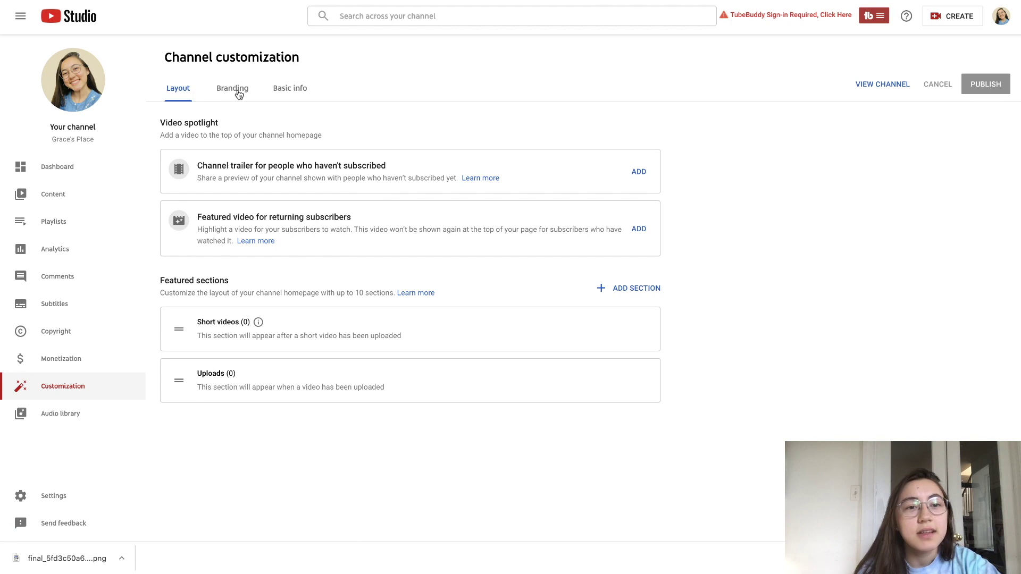
# - Upload the SUBSCRIBE PNG as the Branding video watermark, shown for the entire video, and publish
pyautogui.click(230, 93)
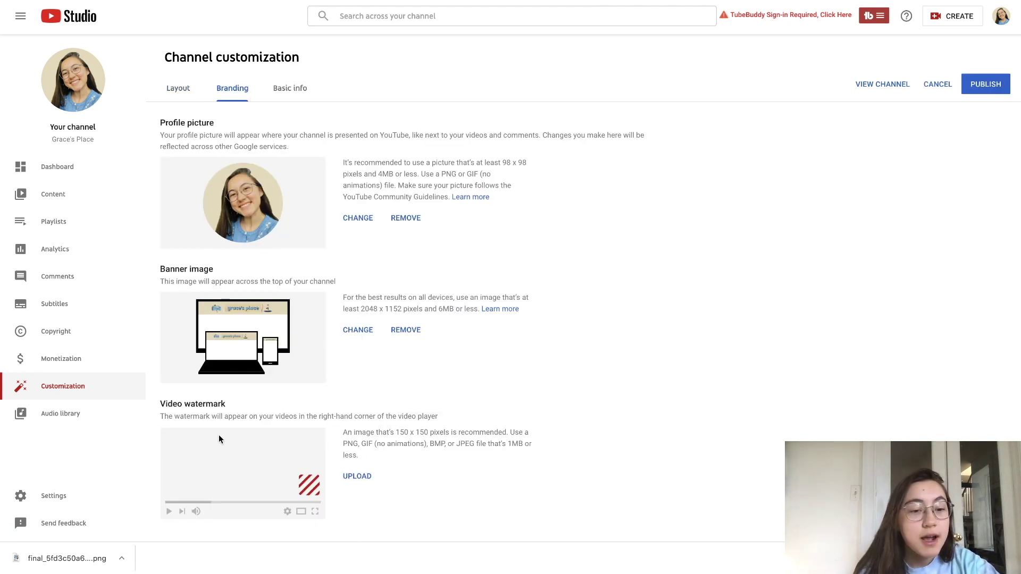
pyautogui.click(358, 476)
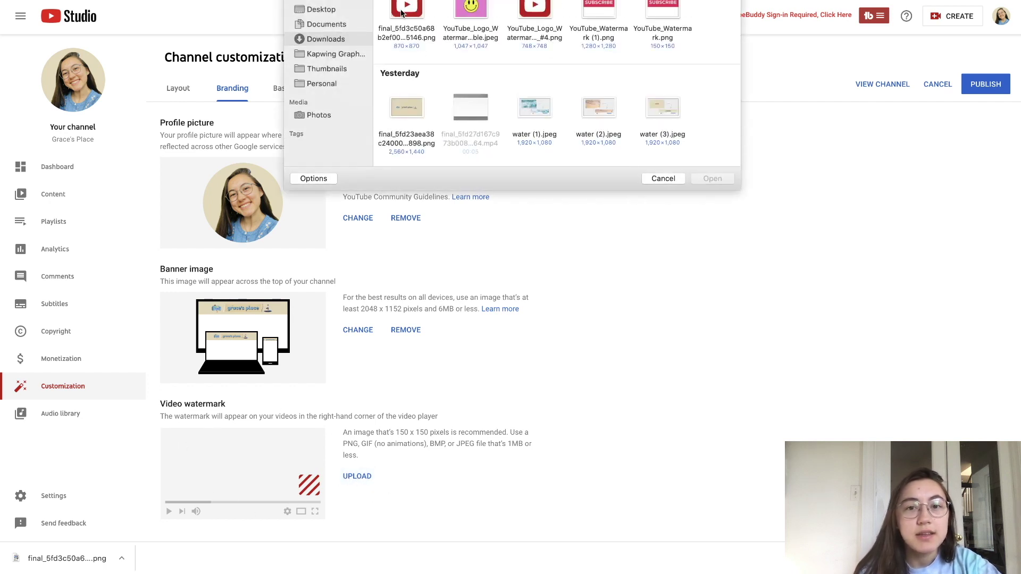
pyautogui.click(402, 12)
pyautogui.click(713, 178)
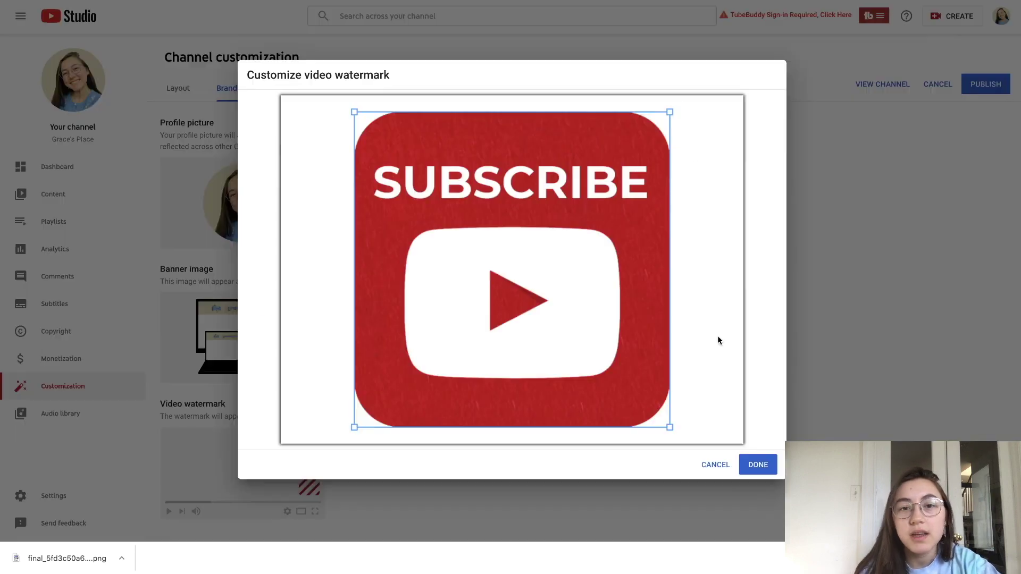
pyautogui.click(752, 465)
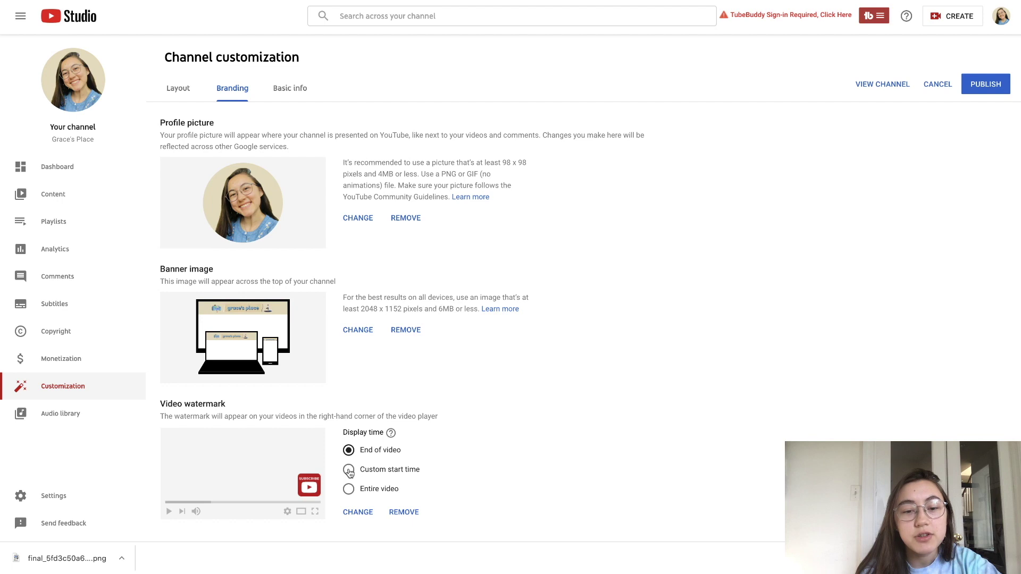
pyautogui.click(349, 489)
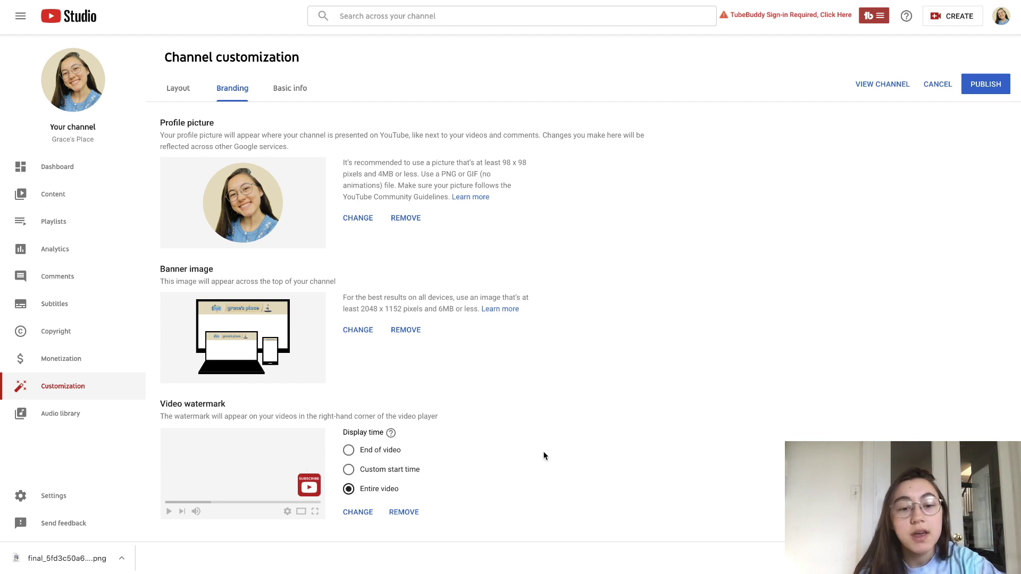
pyautogui.click(979, 86)
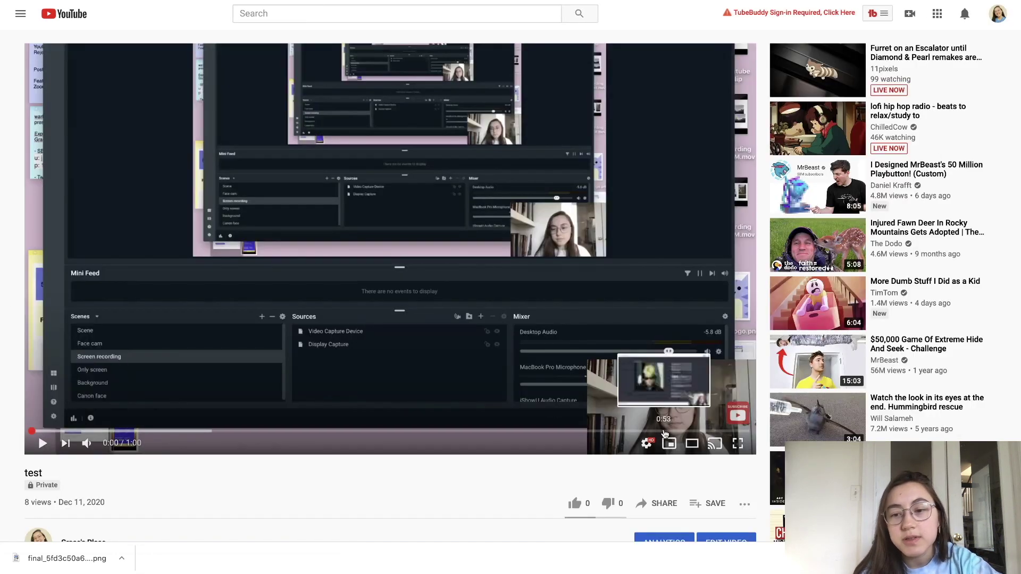
# - Check the SUBSCRIBE watermark on a playing channel video by bringing up its subscribe prompt
pyautogui.moveTo(722, 407)
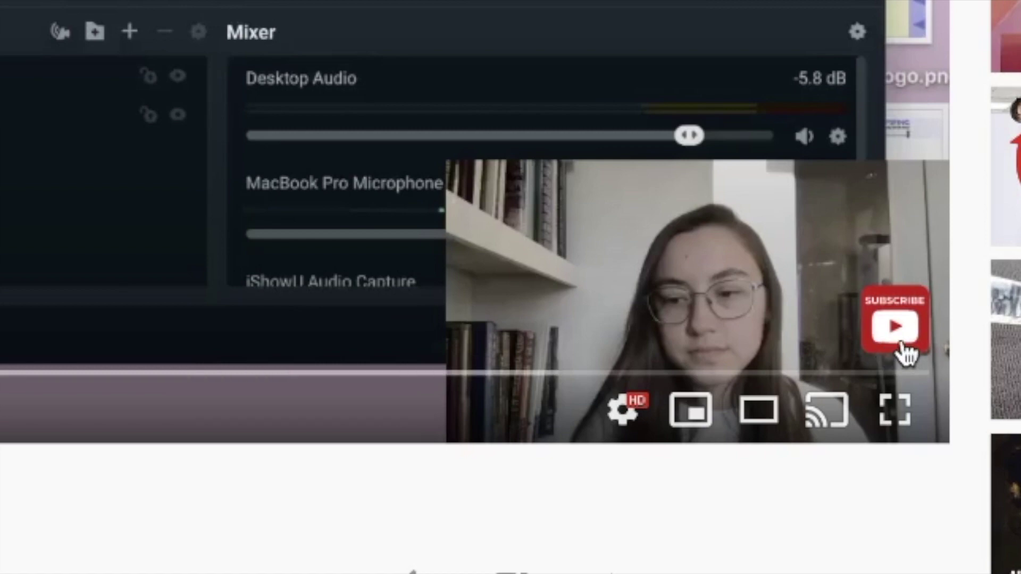
pyautogui.moveTo(899, 335)
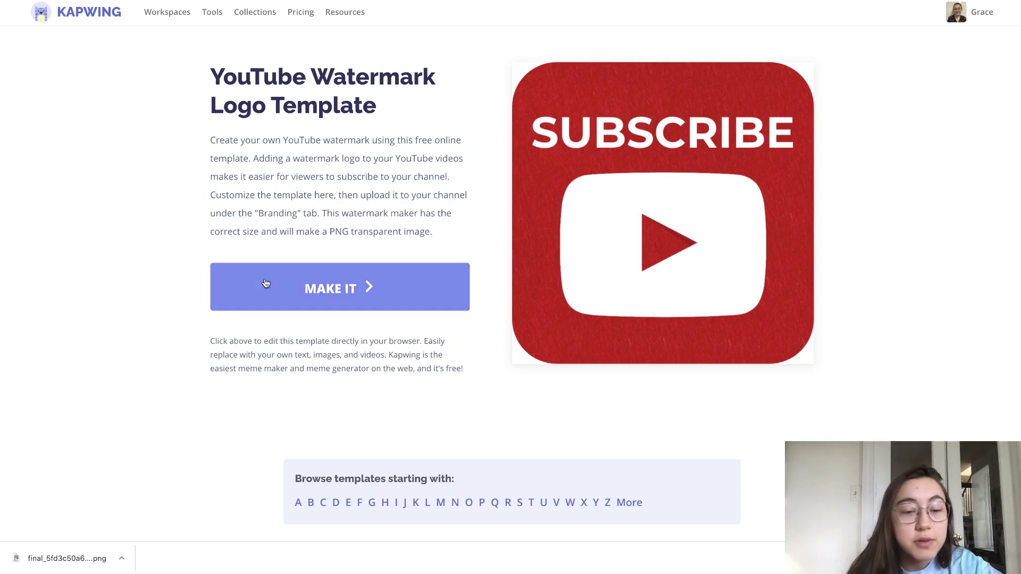
# - Reopen the watermark template in Kapwing Studio and select its YouTube logo image
pyautogui.click(296, 287)
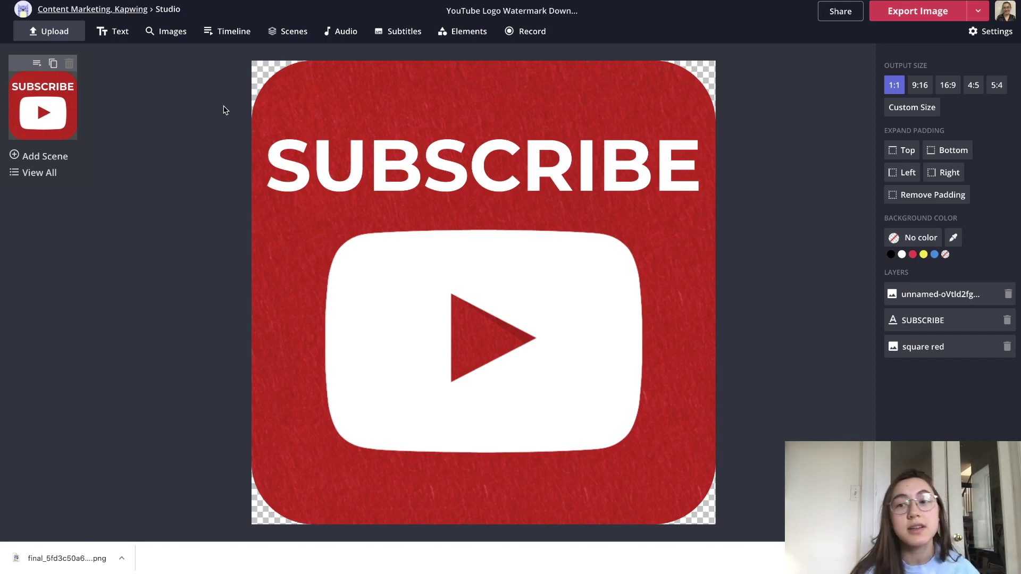
pyautogui.click(410, 273)
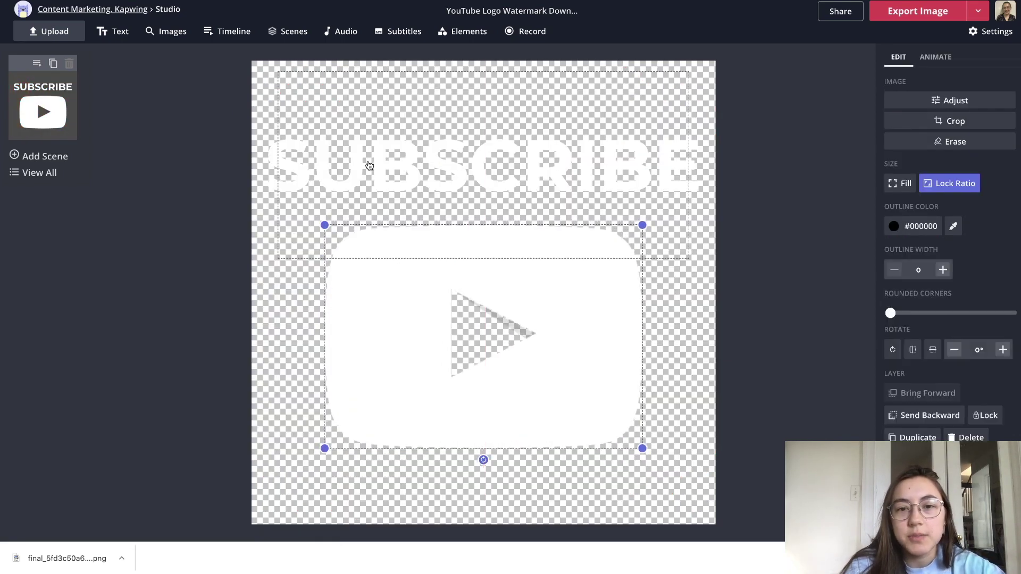
# - Replace the YouTube logo with a pink smiley found by image-searching 'smile symbol'
pyautogui.press('Delete')
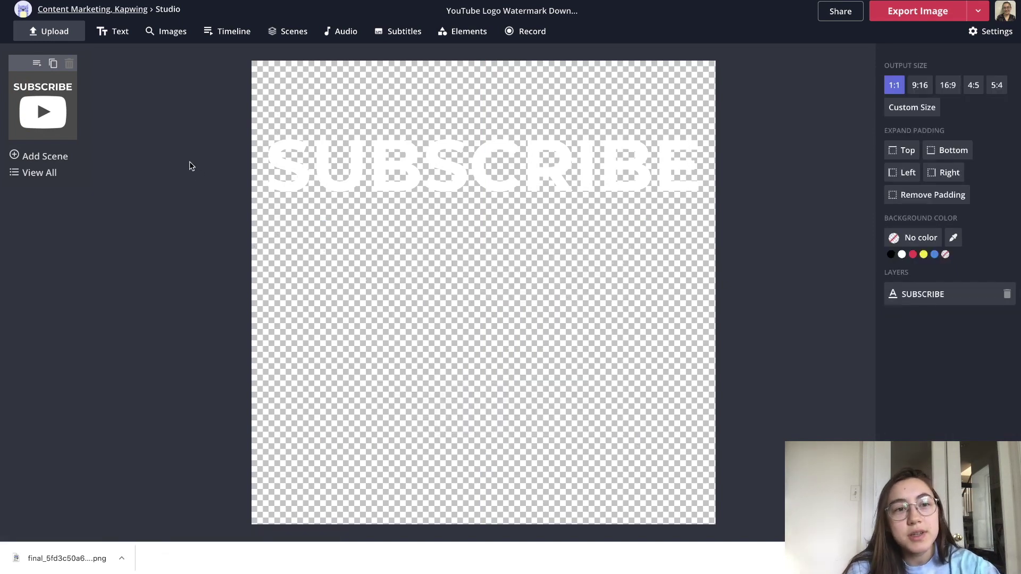
pyautogui.click(168, 33)
pyautogui.write('smile symb')
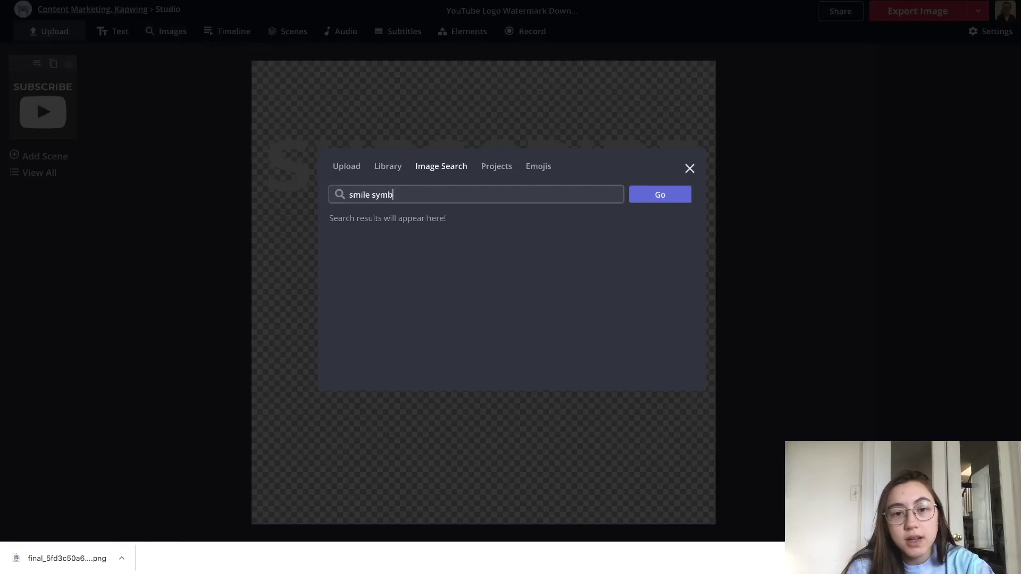
pyautogui.write('ol')
pyautogui.press('Return')
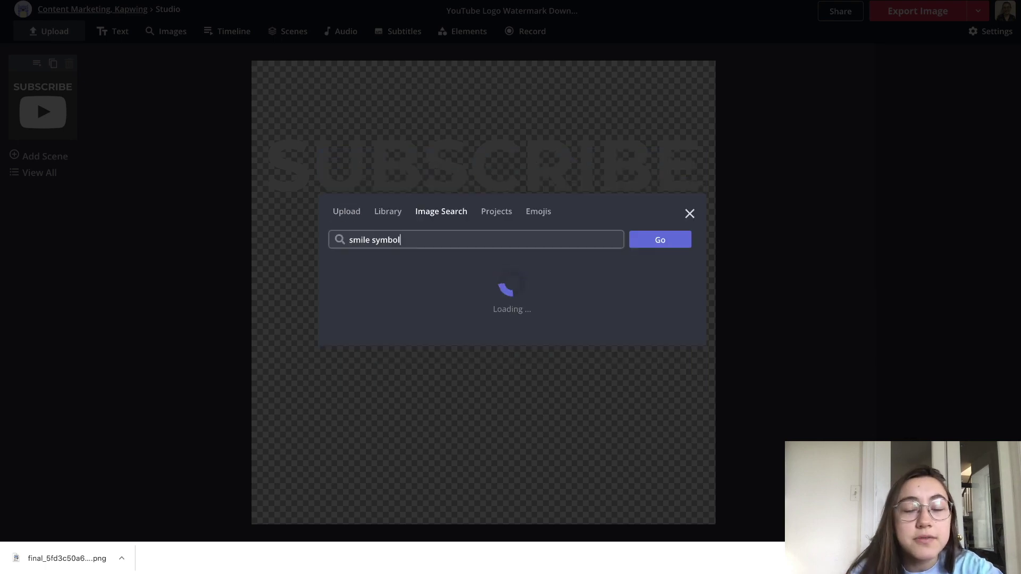
pyautogui.scroll(-8, 349, 276)
pyautogui.scroll(8, 349, 276)
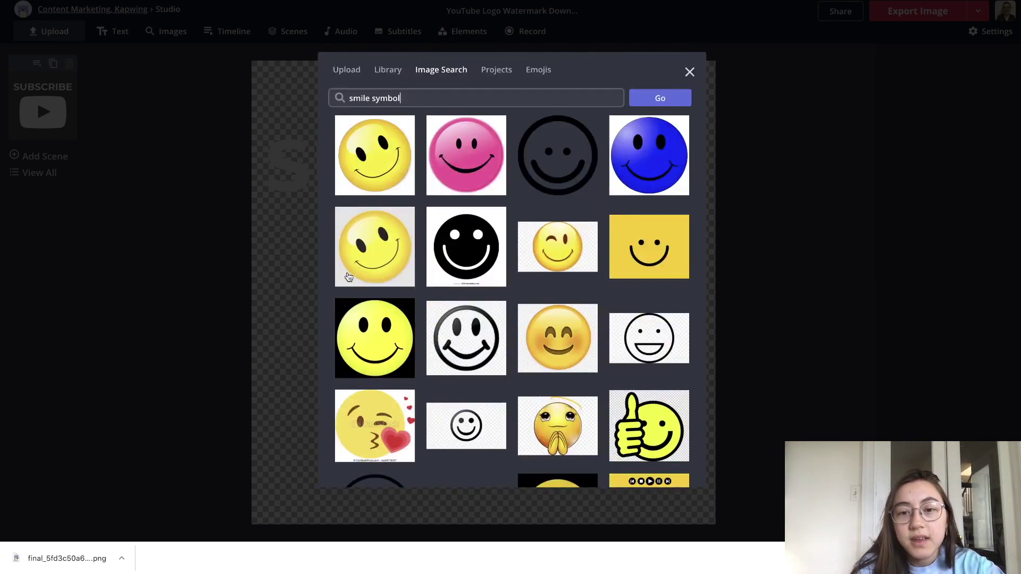
pyautogui.scroll(-6, 348, 276)
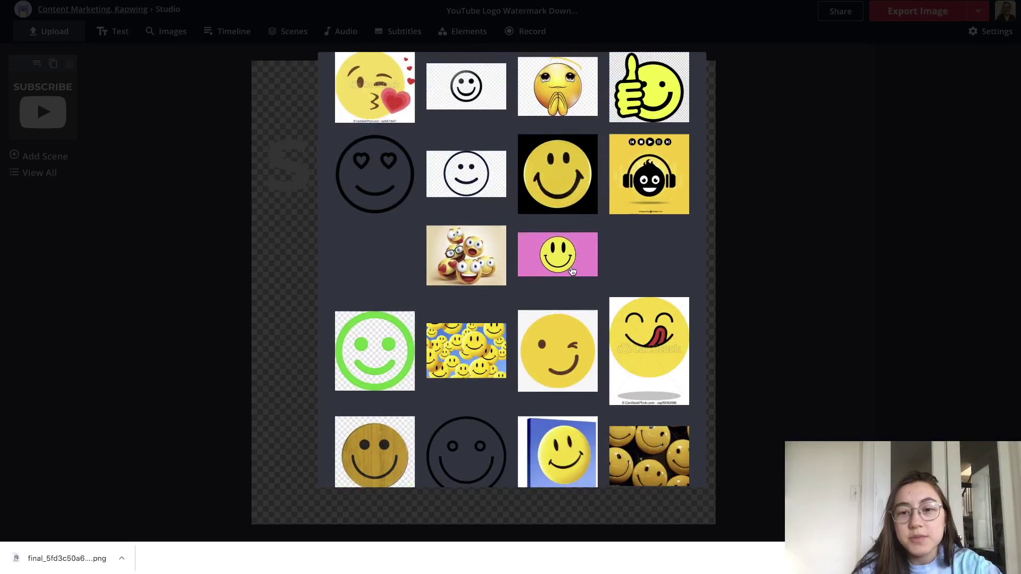
pyautogui.click(568, 274)
# - Position the smiley image centred beneath the SUBSCRIBE text and deselect it
pyautogui.moveTo(484, 301); pyautogui.dragTo(483, 267)
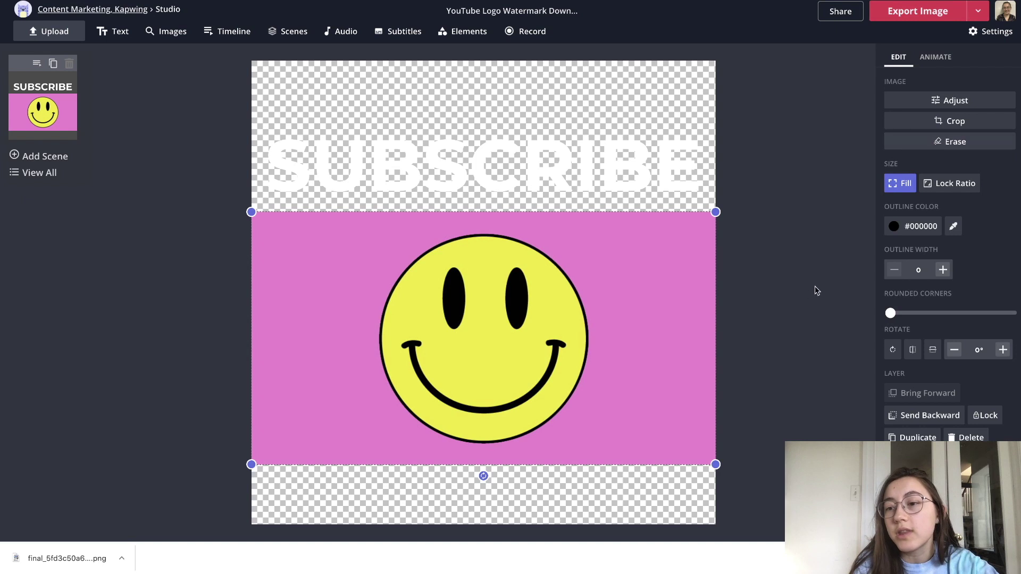
pyautogui.moveTo(581, 316)
pyautogui.mouseDown()
pyautogui.moveTo(581, 305)
pyautogui.moveTo(580, 314)
pyautogui.mouseUp()
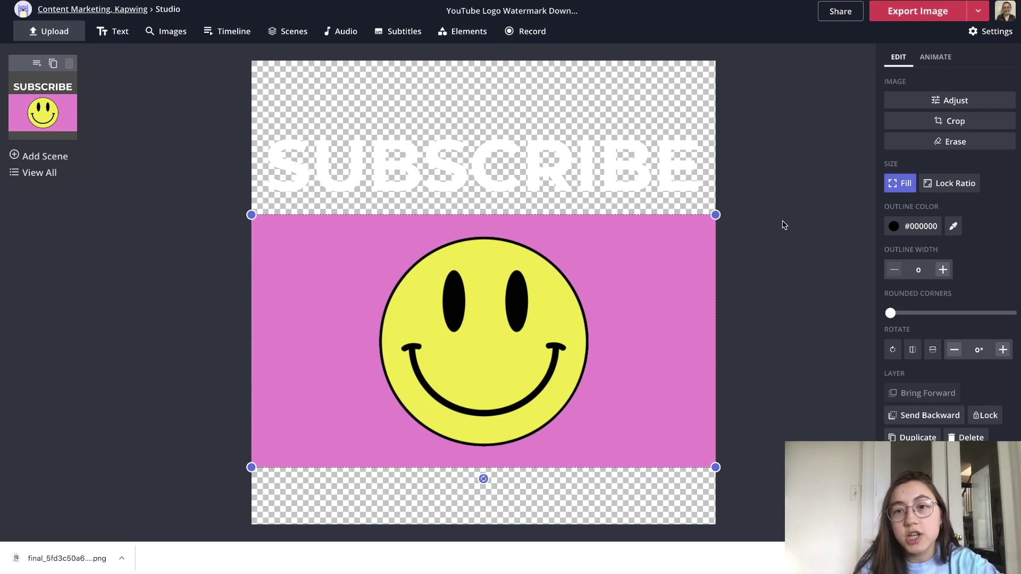
pyautogui.click(807, 233)
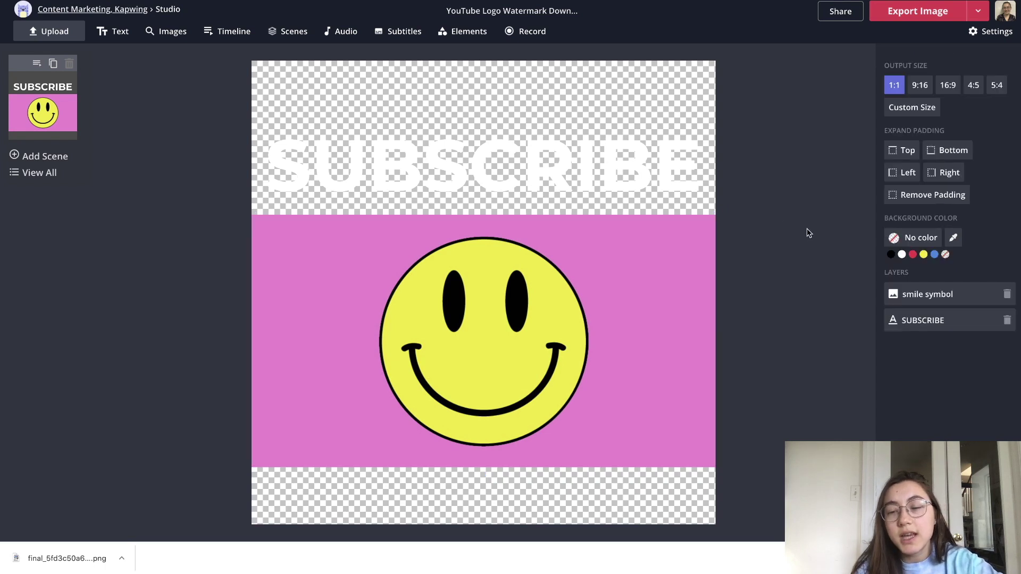
# - Set the canvas background to the smiley's pink #F879D0 via eyedropper, then export the image
pyautogui.click(910, 237)
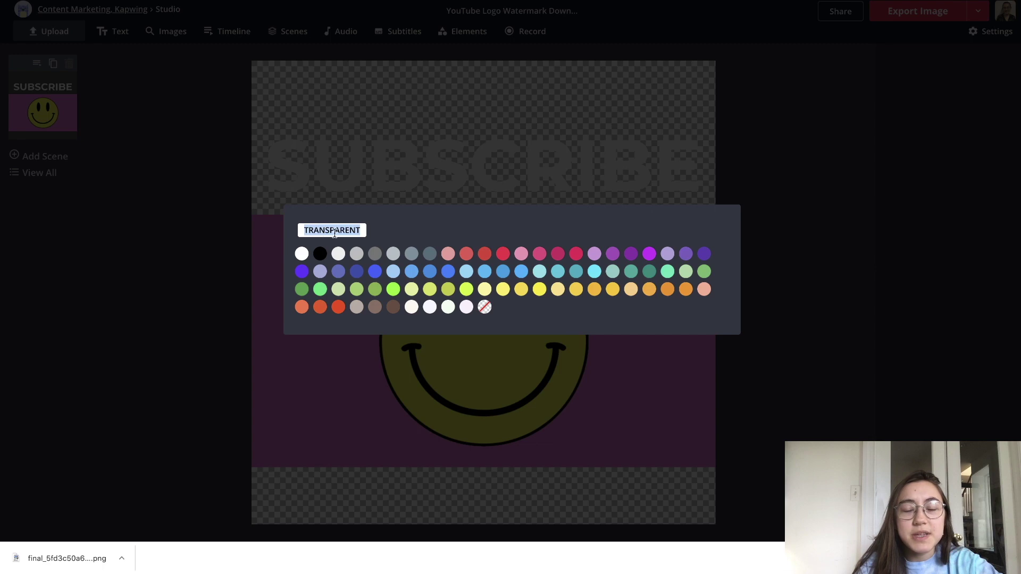
pyautogui.click(937, 243)
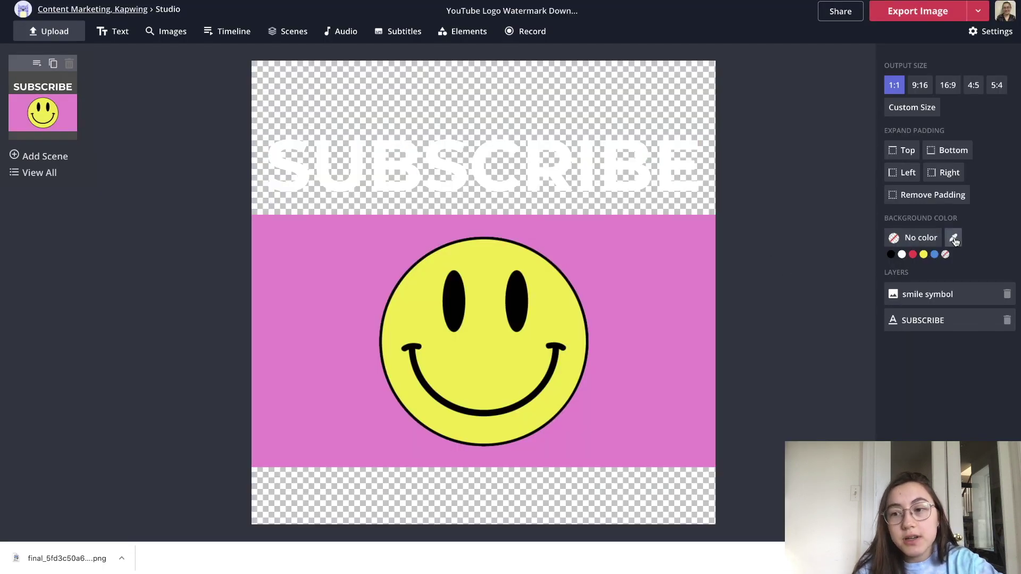
pyautogui.click(953, 239)
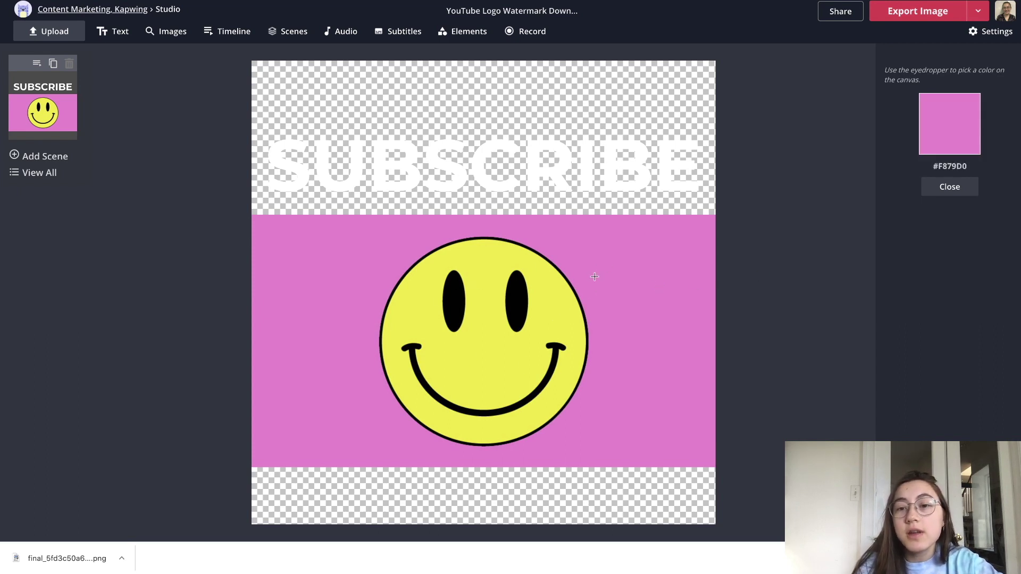
pyautogui.click(627, 279)
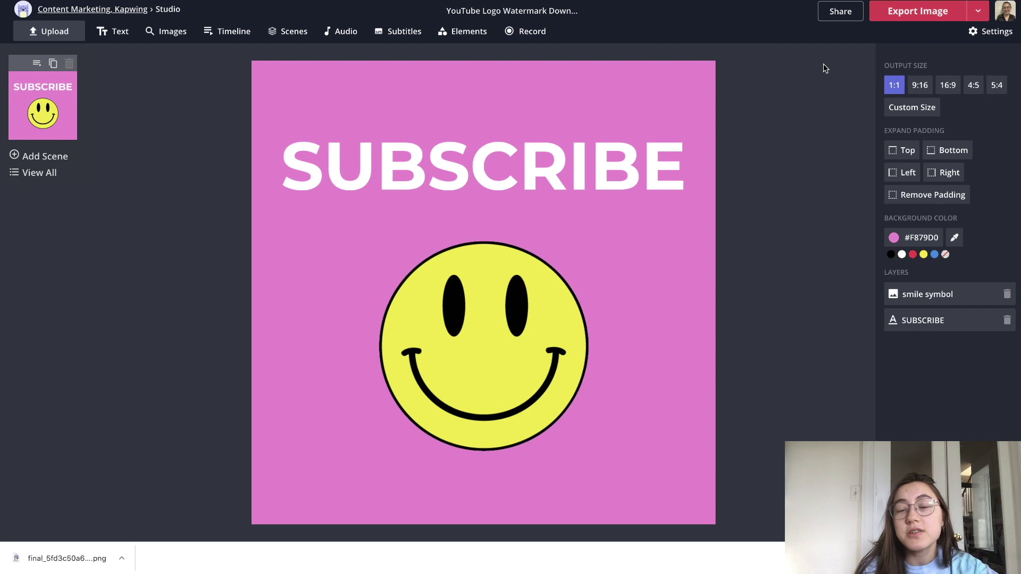
pyautogui.click(910, 12)
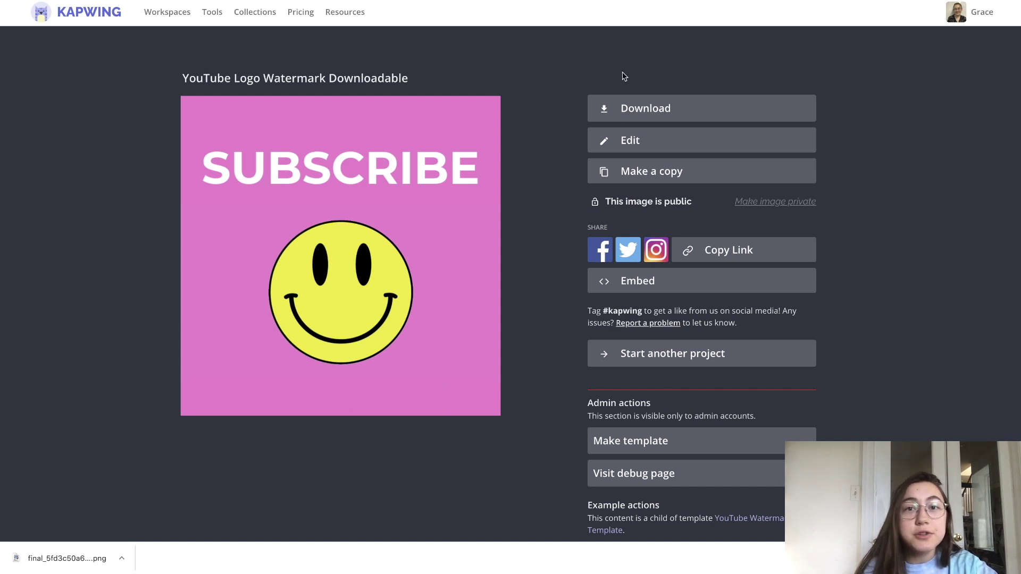
# - Download the pink SUBSCRIBE smiley design as a PNG and move to YouTube Studio
pyautogui.click(672, 106)
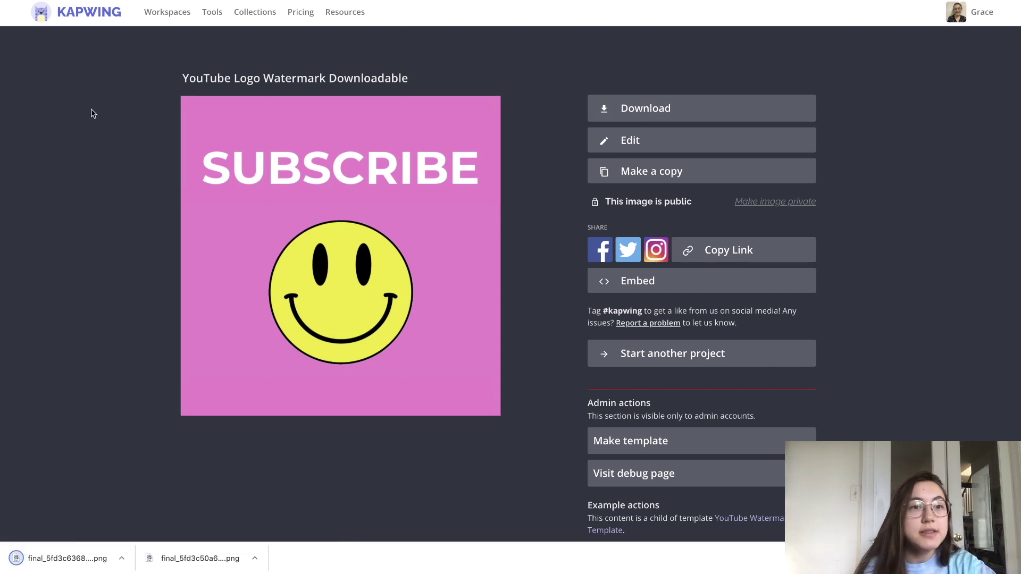
pyautogui.hotkey('ctrl', 'Tab')
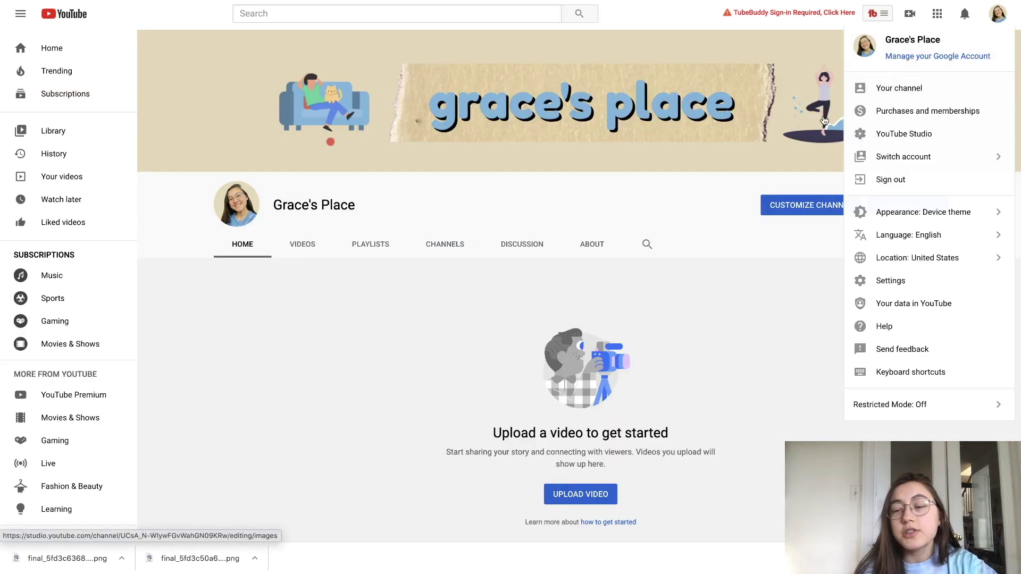
# - Go to the channel's Branding customization settings in YouTube Studio
pyautogui.click(723, 204)
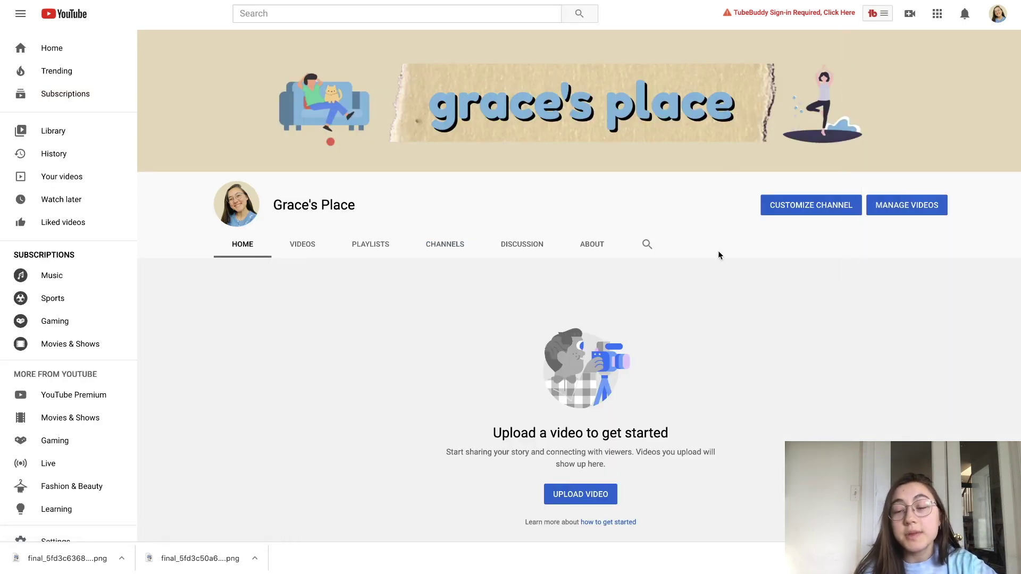
pyautogui.click(784, 209)
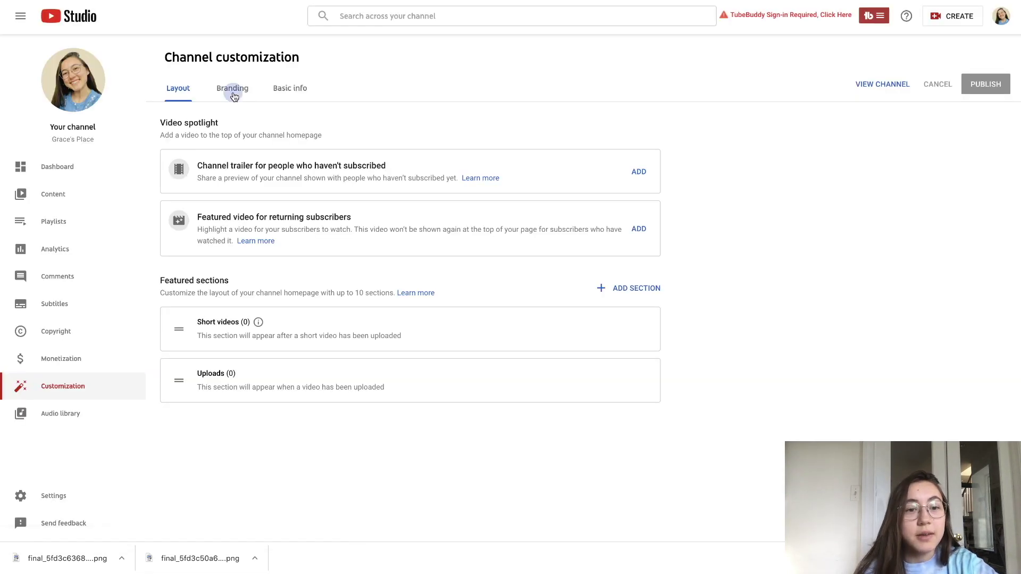
pyautogui.click(232, 88)
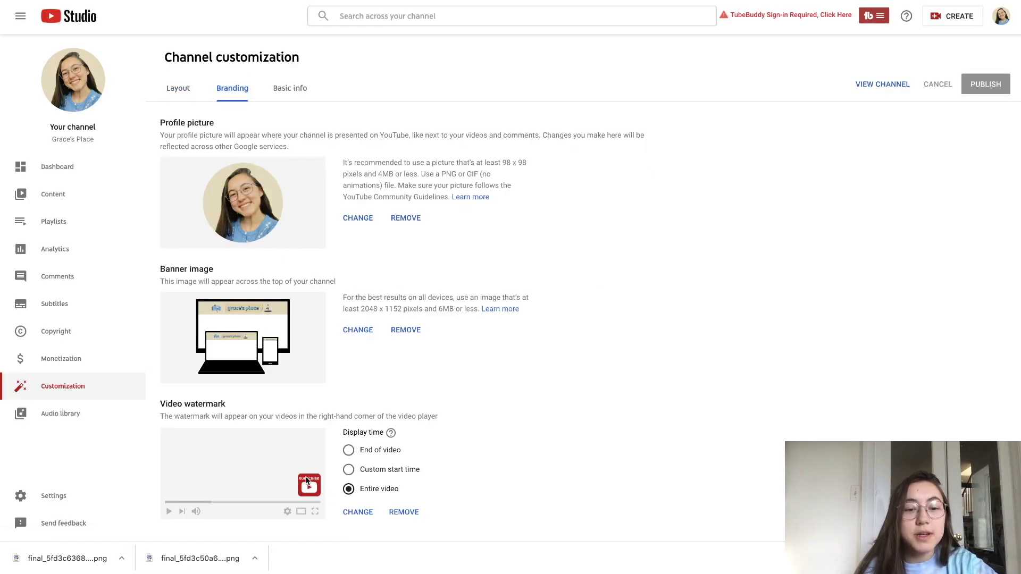
# - Set the downloaded pink SUBSCRIBE smiley PNG as the video watermark and publish
pyautogui.click(354, 514)
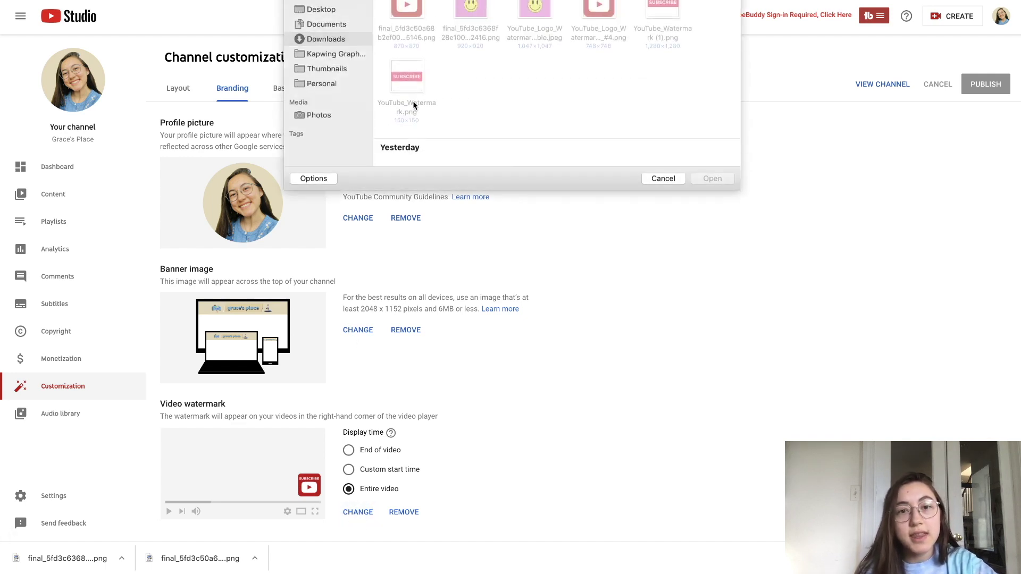
pyautogui.click(471, 15)
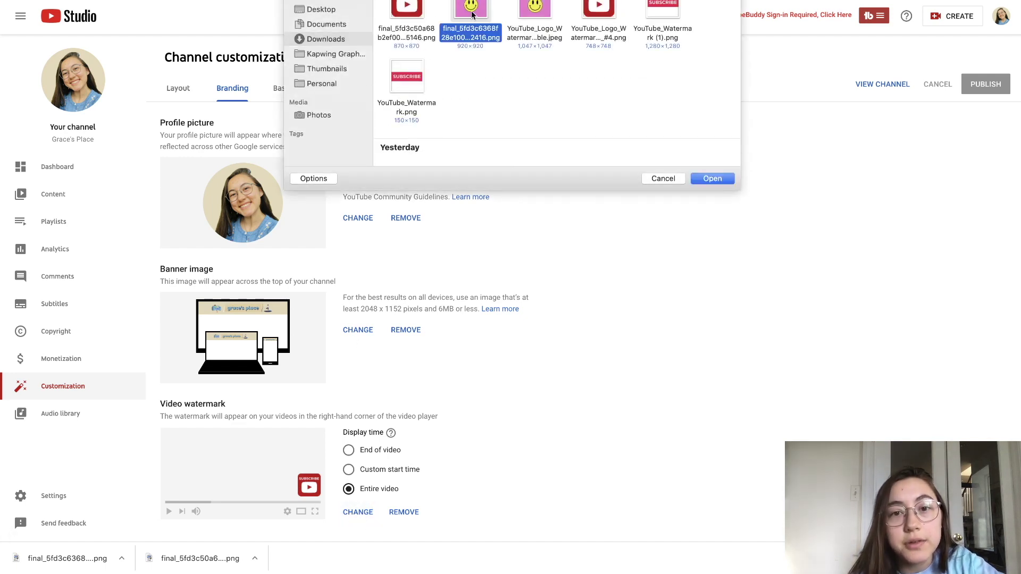
pyautogui.doubleClick(535, 6)
pyautogui.click(758, 463)
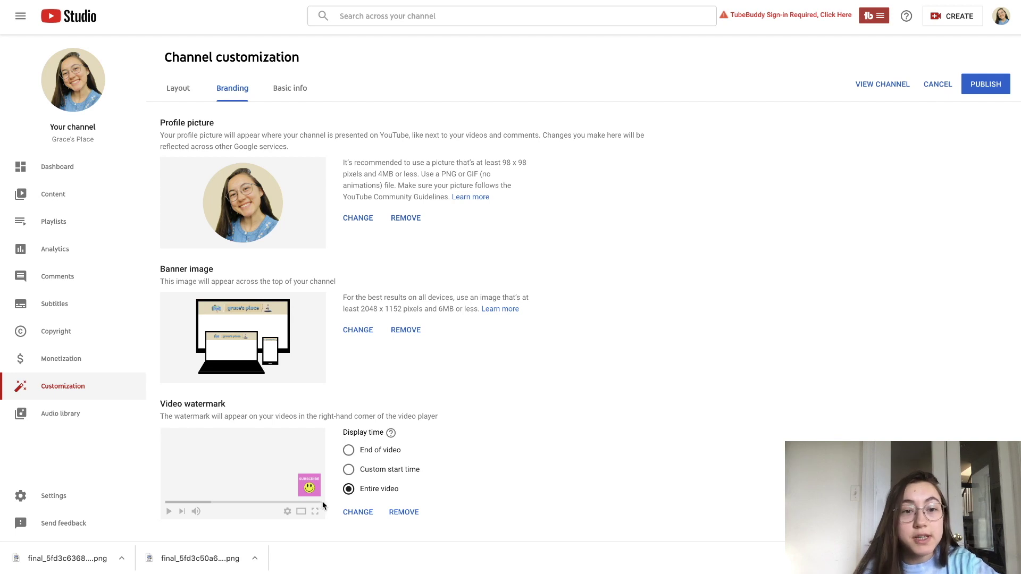
pyautogui.click(981, 87)
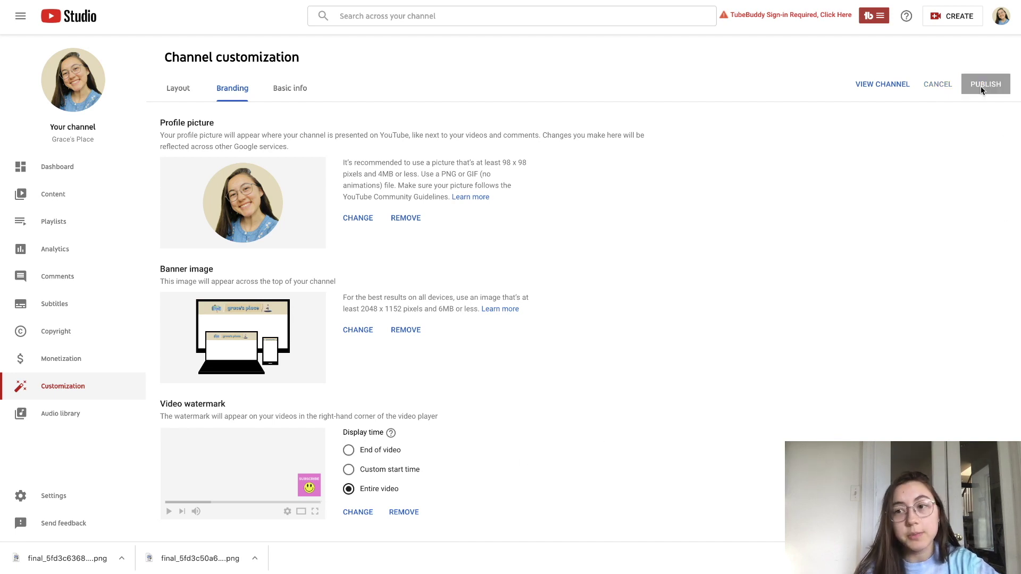